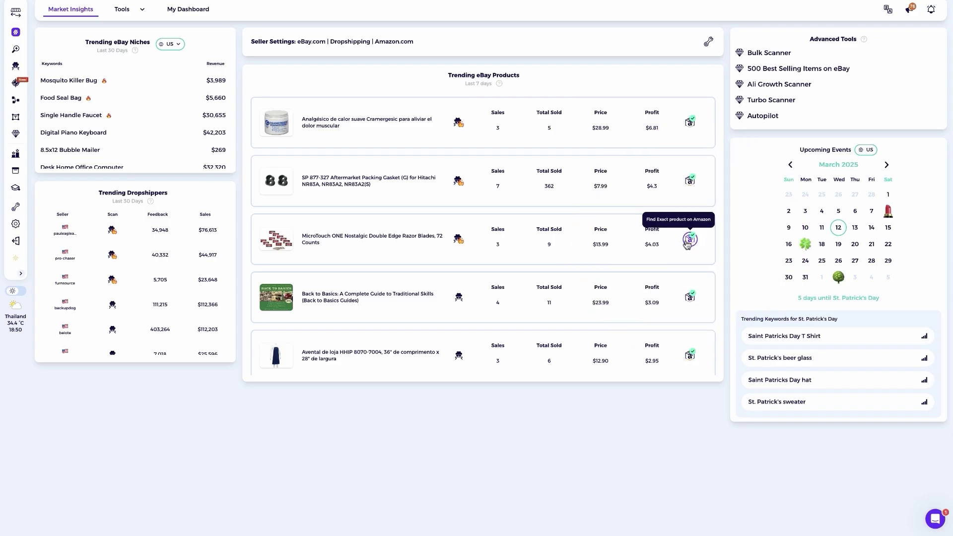
Check the razor blades product's Amazon matches, then show Quick Settings (eBay, United States, amazon.com, 16%)
{"action": "left_click", "coordinate": [689, 241]}
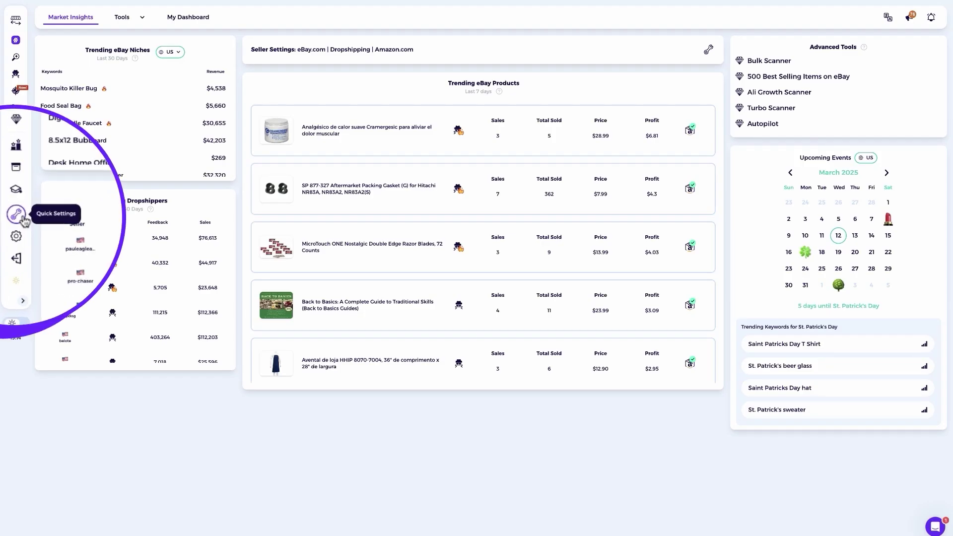
{"action": "left_click", "coordinate": [24, 217]}
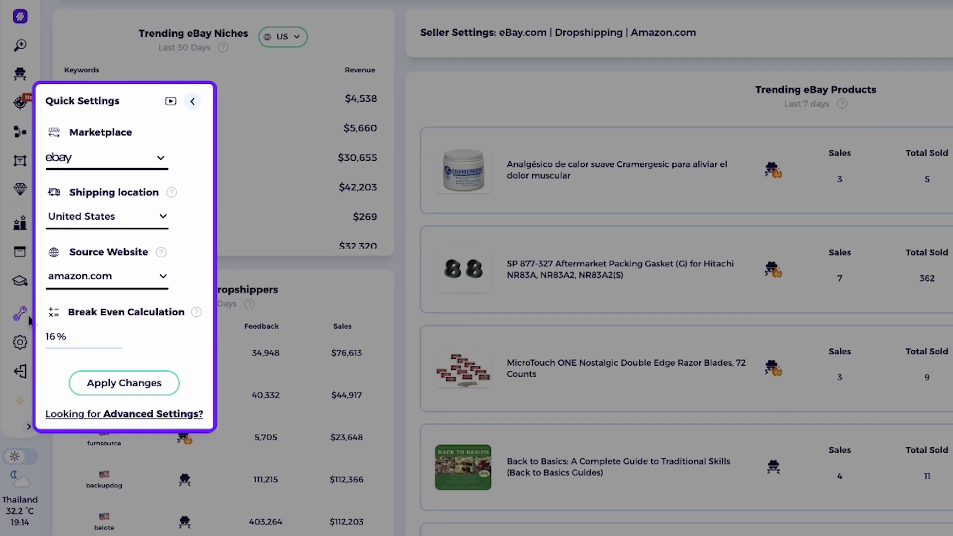
Apply China as shipping location and aliexpress.com as source website
{"action": "left_click", "coordinate": [149, 217]}
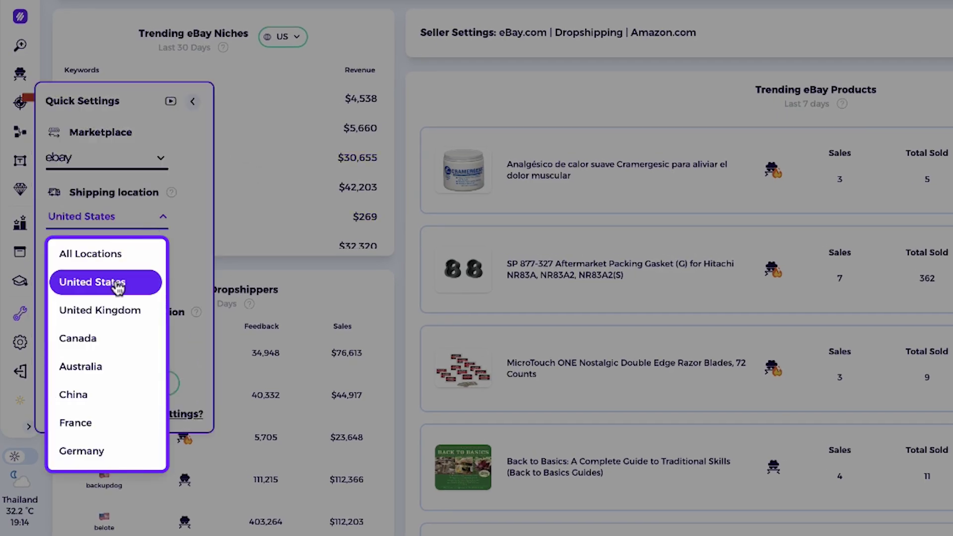
{"action": "left_click", "coordinate": [94, 395]}
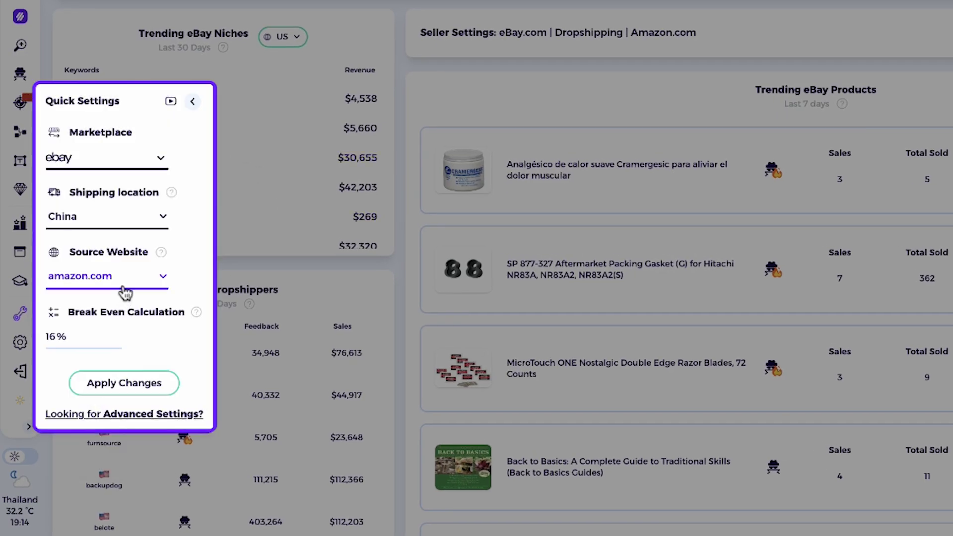
{"action": "left_click", "coordinate": [125, 291]}
{"action": "left_click", "coordinate": [108, 372]}
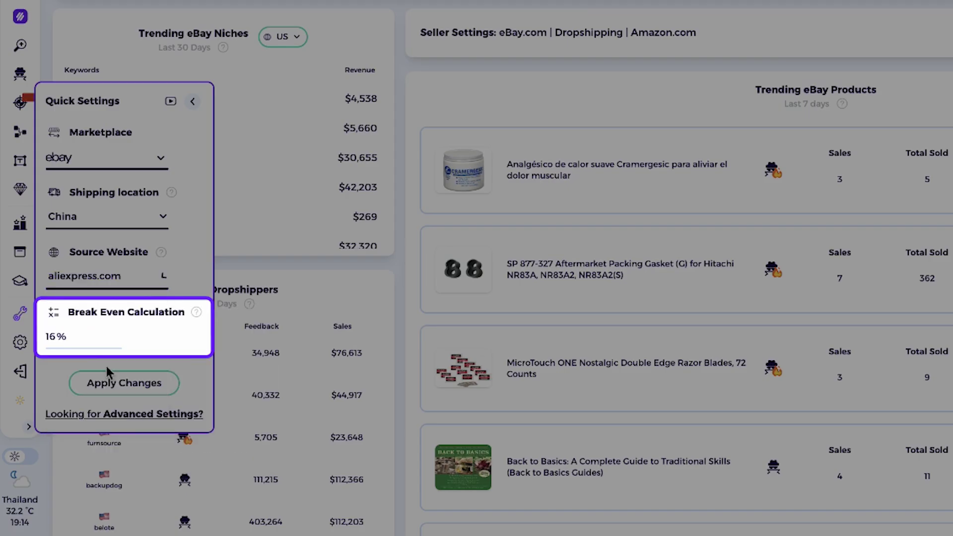
{"action": "left_click", "coordinate": [111, 383]}
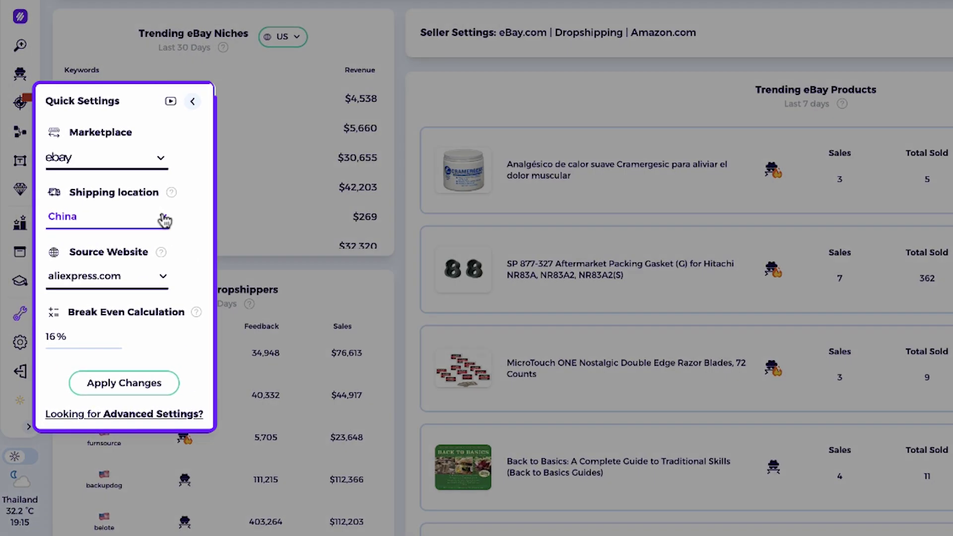
Restore United States shipping and amazon.com as source website, and update settings
{"action": "left_click", "coordinate": [164, 220]}
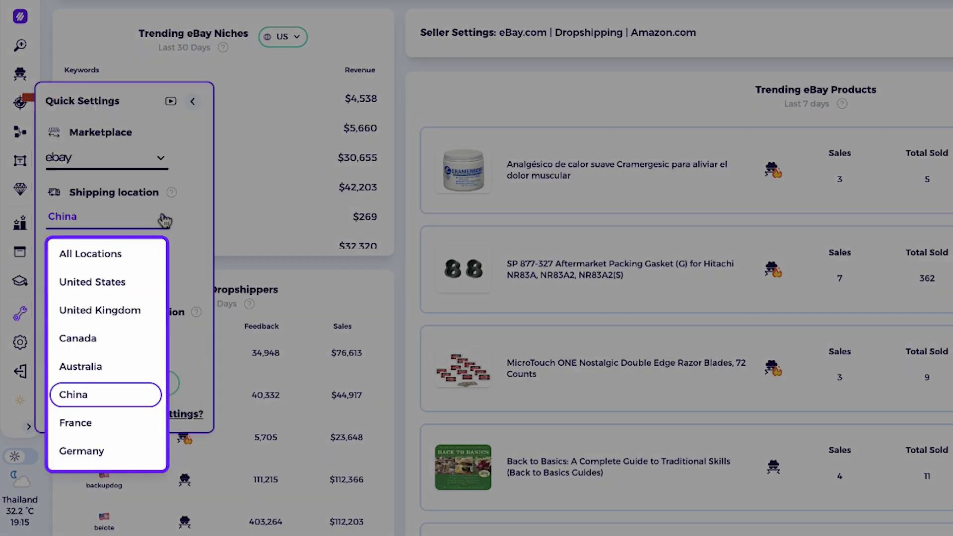
{"action": "left_click", "coordinate": [127, 281]}
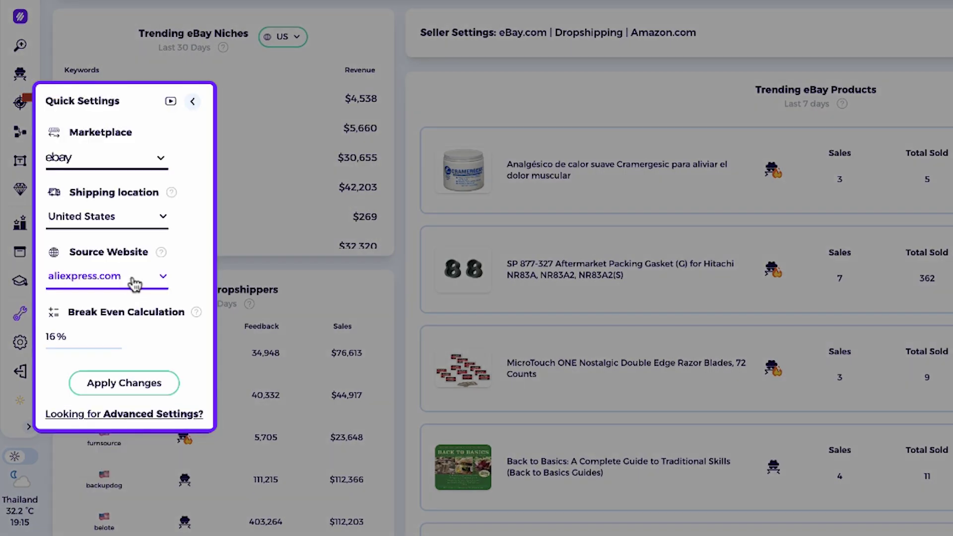
{"action": "left_click", "coordinate": [138, 284]}
{"action": "mouse_move", "coordinate": [95, 312]}
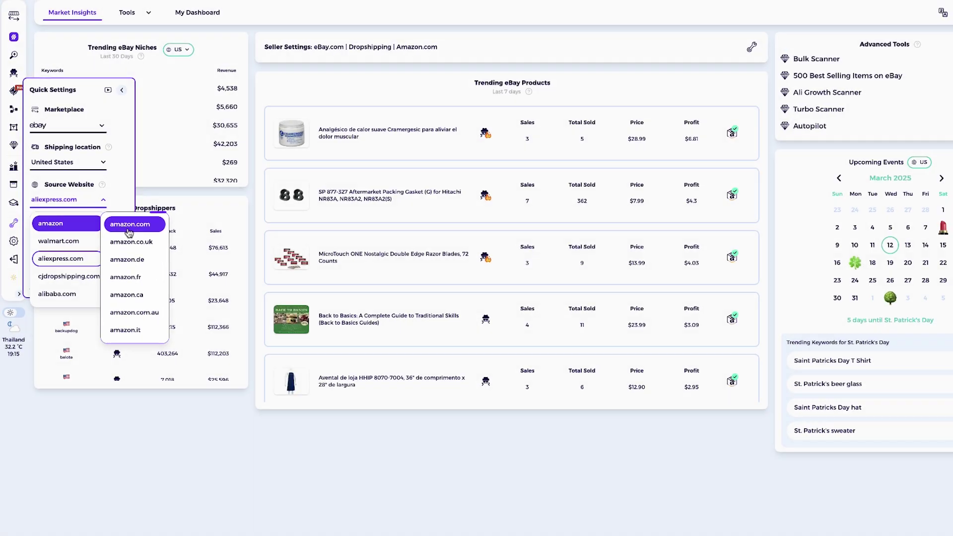
{"action": "left_click", "coordinate": [129, 224]}
{"action": "left_click", "coordinate": [78, 257]}
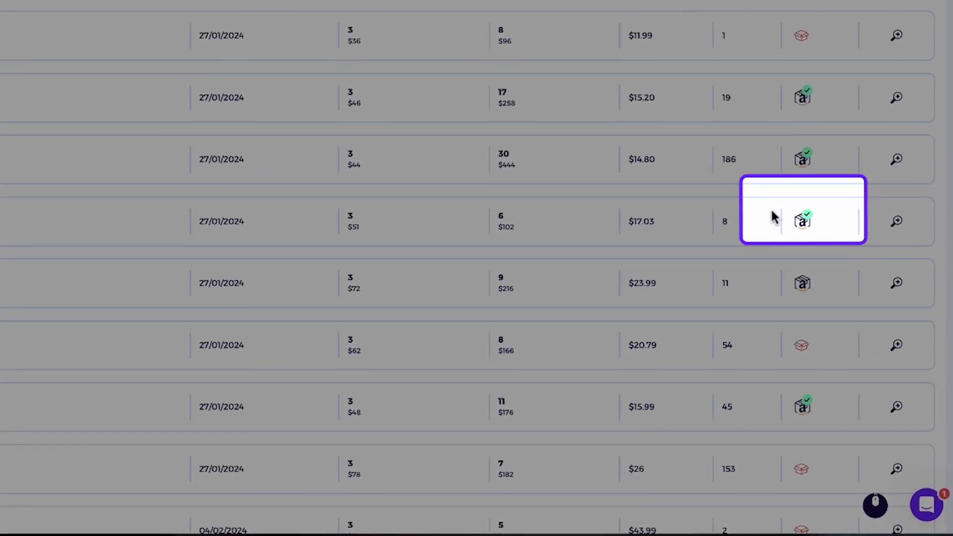
Check the Amazon match status of a knee-high socks listing, showing an exact product found
{"action": "mouse_move", "coordinate": [862, 353]}
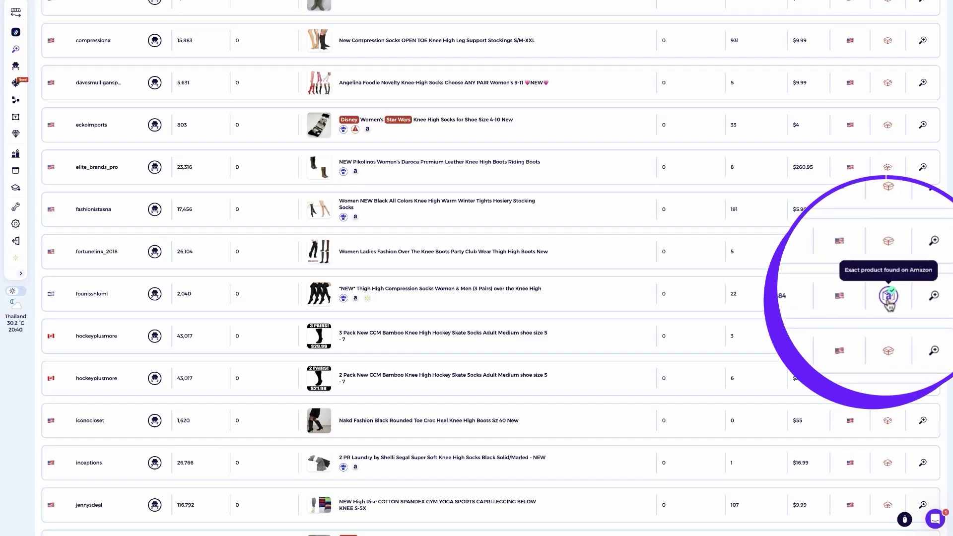
Compare the thigh-high socks' Amazon (Bluemaple), Walmart and AliExpress matches with profit margins and ROI
{"action": "left_click", "coordinate": [888, 294]}
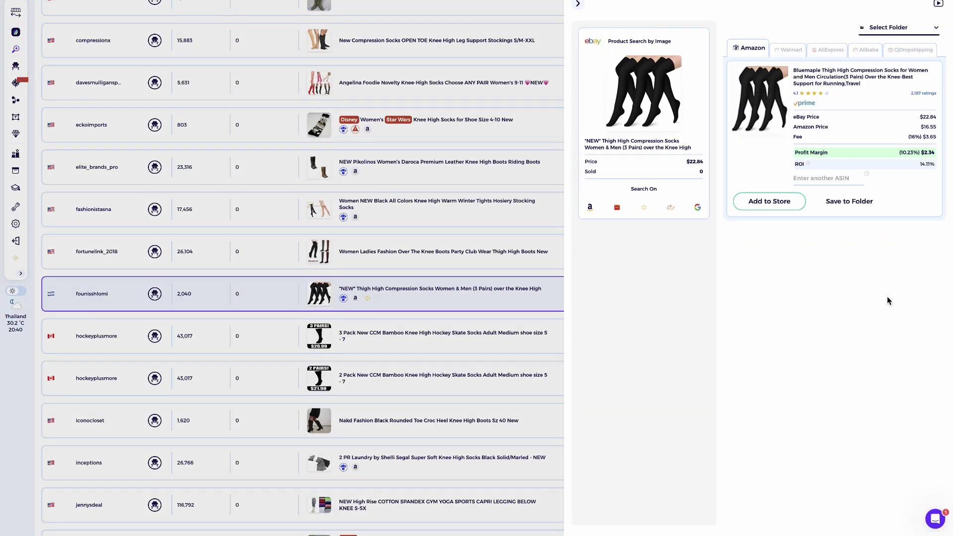
{"action": "double_click", "coordinate": [806, 71]}
{"action": "left_click", "coordinate": [790, 50]}
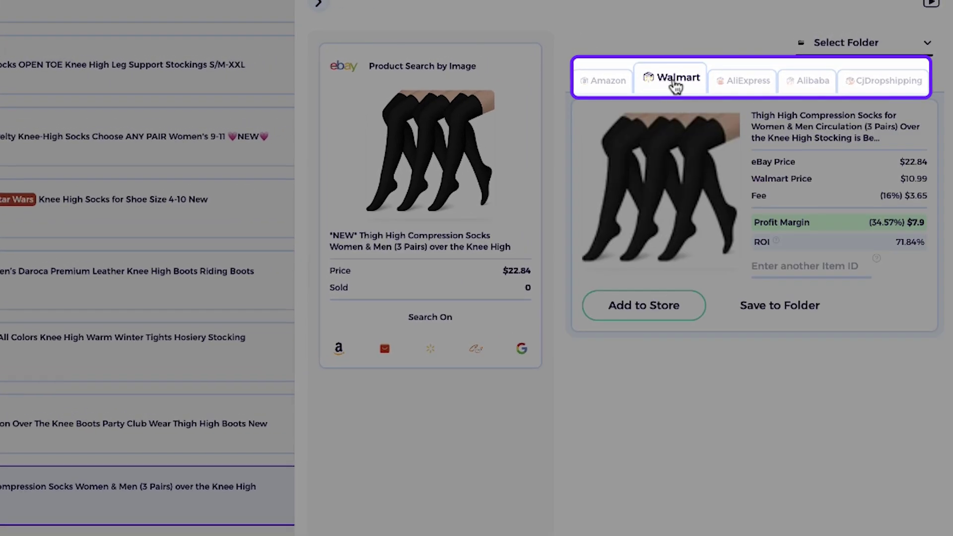
{"action": "left_click", "coordinate": [743, 80]}
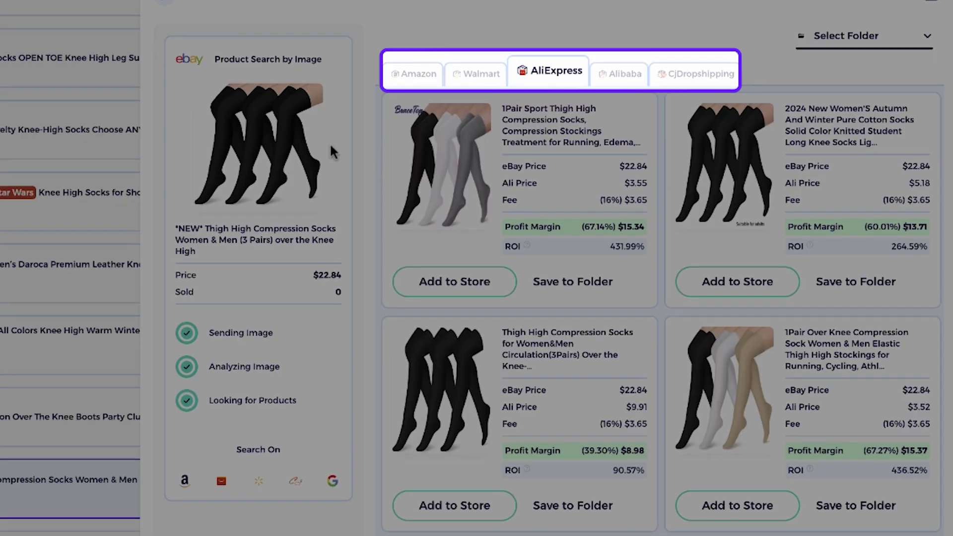
{"action": "scroll", "coordinate": [330, 144], "scroll_direction": "down", "scroll_amount": 5}
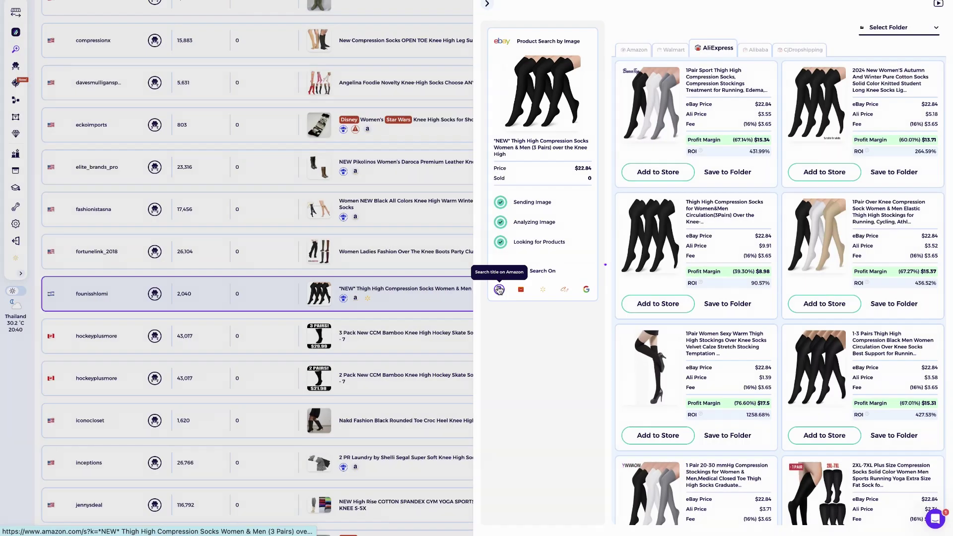
Search Walmart for the title '*NEW* Thigh High Compression Socks Women'
{"action": "left_click", "coordinate": [259, 274]}
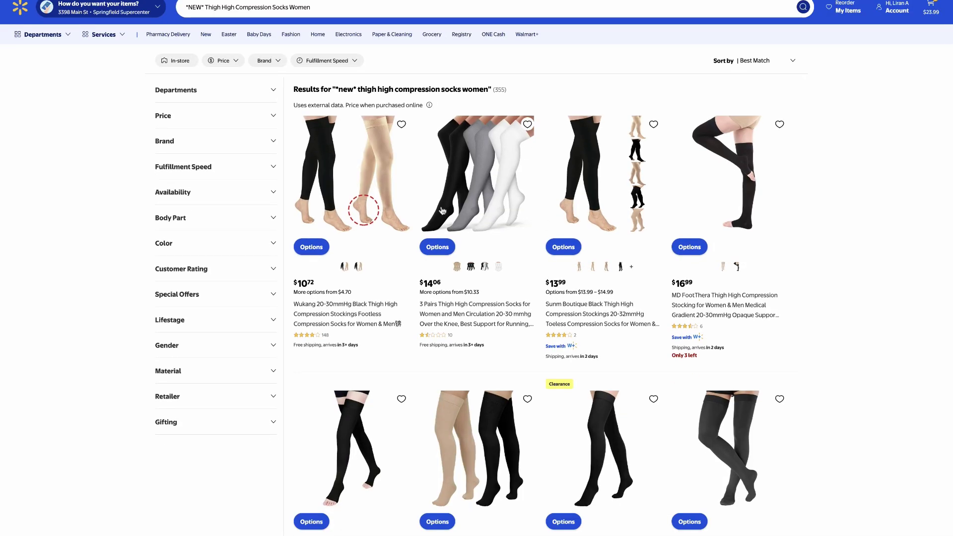
Scroll the Walmart results down to the $10.99 3-pair thigh-high compression socks
{"action": "scroll", "coordinate": [485, 211], "scroll_direction": "down", "scroll_amount": 4}
{"action": "scroll", "coordinate": [485, 211], "scroll_direction": "down", "scroll_amount": 11}
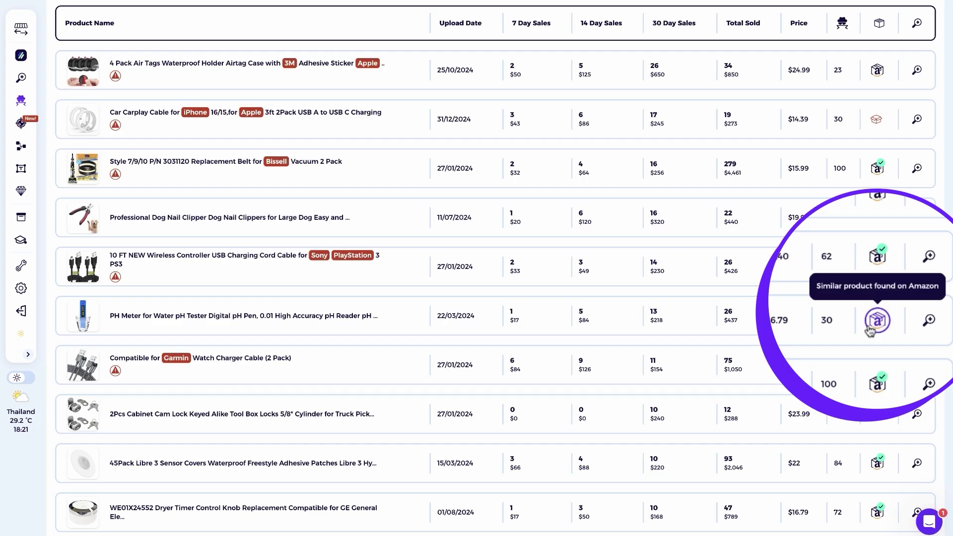
Open the pH meter's Amazon match, reaching the $6.99 0.01 high-accuracy pH meter page
{"action": "left_click", "coordinate": [871, 320]}
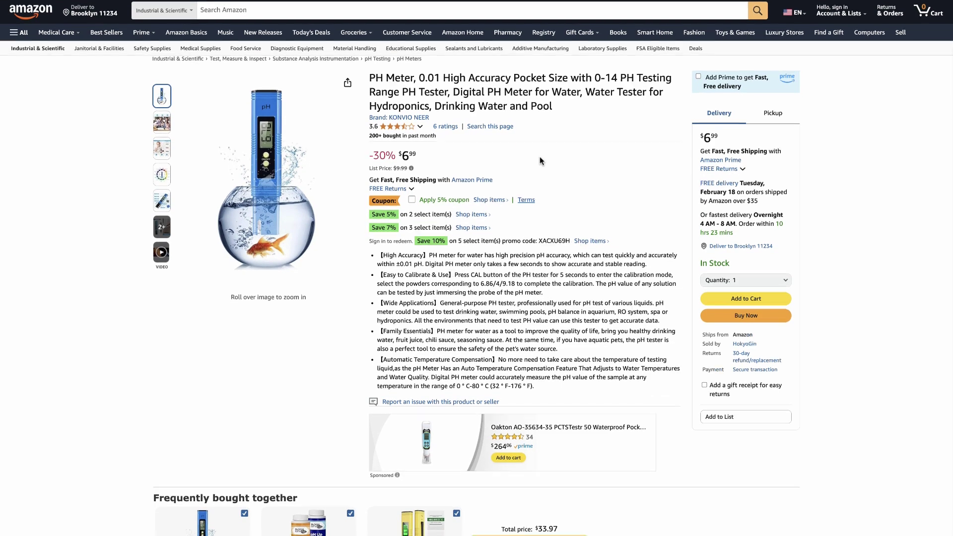
Copy ASIN B0DK51QBSN from the pH meter's Amazon product details
{"action": "scroll", "coordinate": [540, 157], "scroll_direction": "down", "scroll_amount": 15}
{"action": "scroll", "coordinate": [540, 161], "scroll_direction": "up", "scroll_amount": 1}
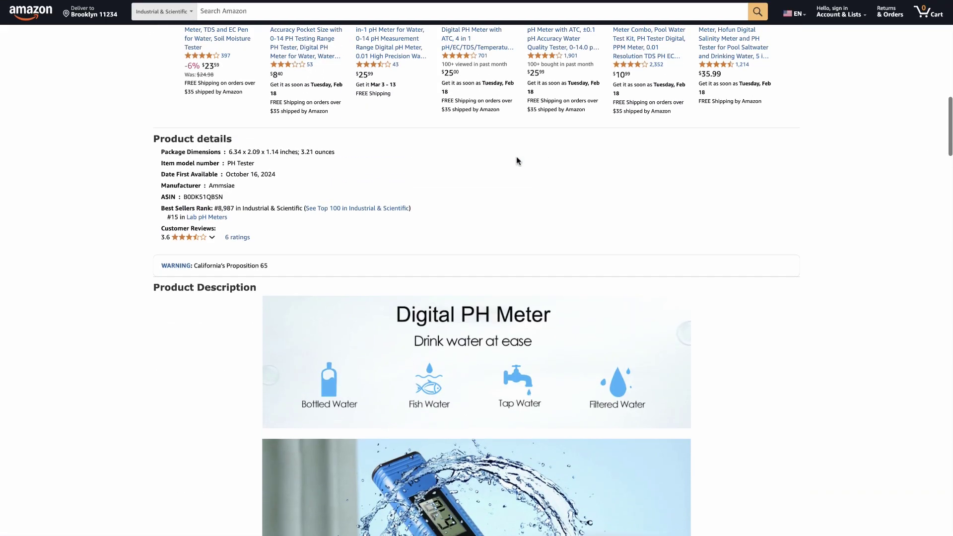
{"action": "left_click_drag", "start_coordinate": [158, 197], "coordinate": [226, 197]}
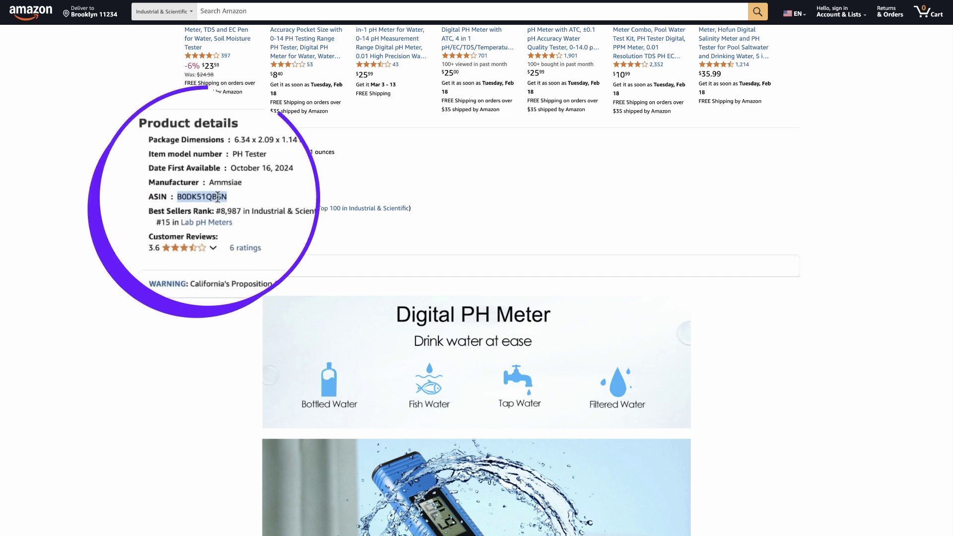
{"action": "right_click", "coordinate": [217, 197]}
{"action": "left_click", "coordinate": [236, 228]}
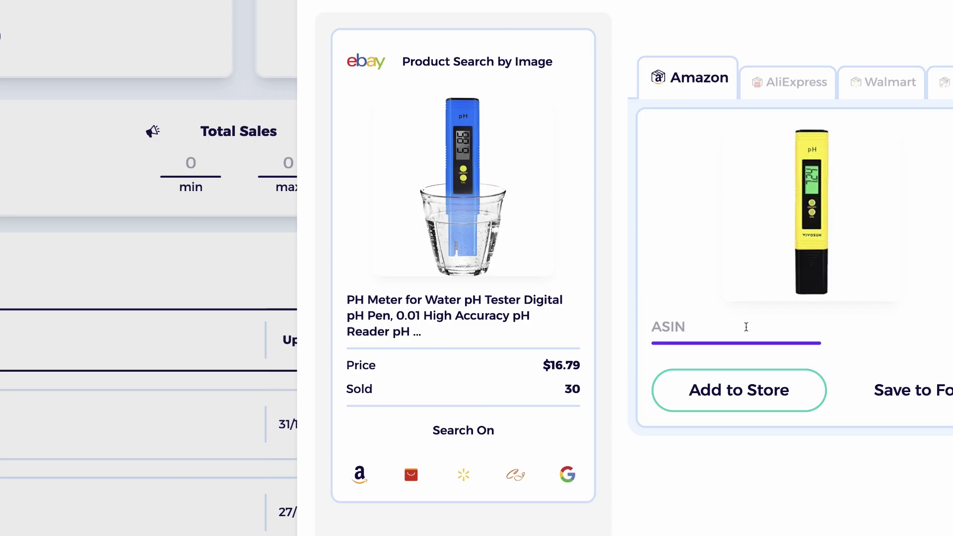
{"action": "left_click", "coordinate": [746, 328]}
Paste ASIN B0DK51QBSN into the pH meter's Amazon ASIN field and reload the match
{"action": "right_click", "coordinate": [747, 327]}
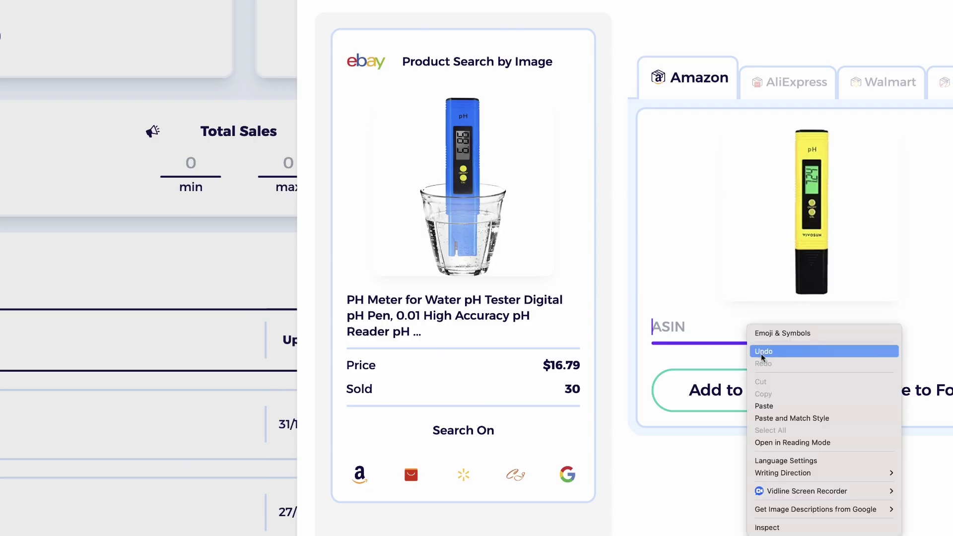
{"action": "left_click", "coordinate": [767, 405]}
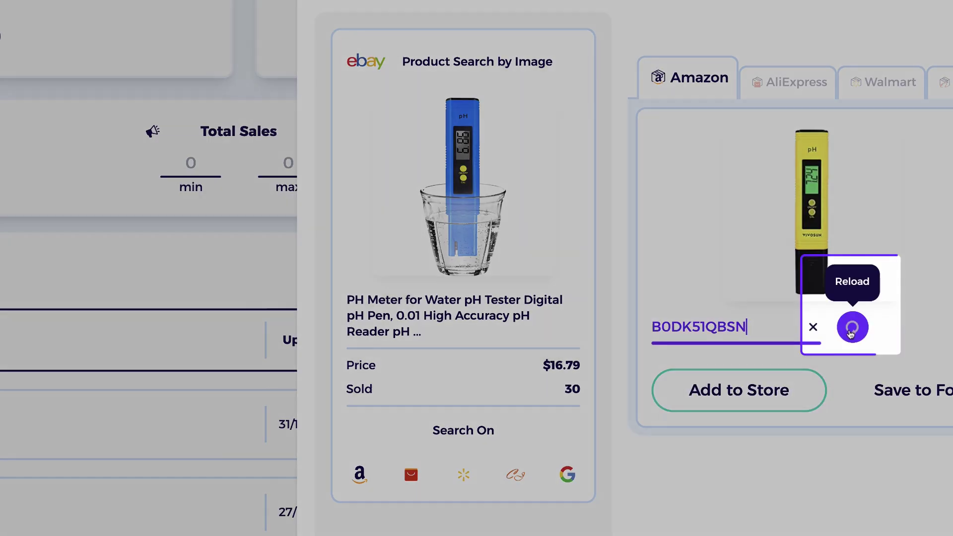
{"action": "left_click", "coordinate": [852, 329]}
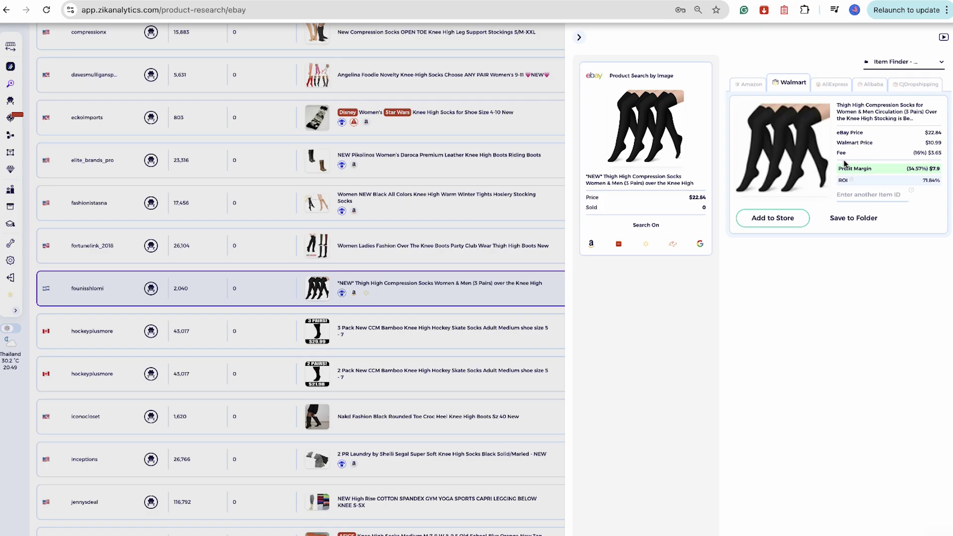
Save the Walmart socks match to the Item Finder - Video folder
{"action": "left_click", "coordinate": [894, 62]}
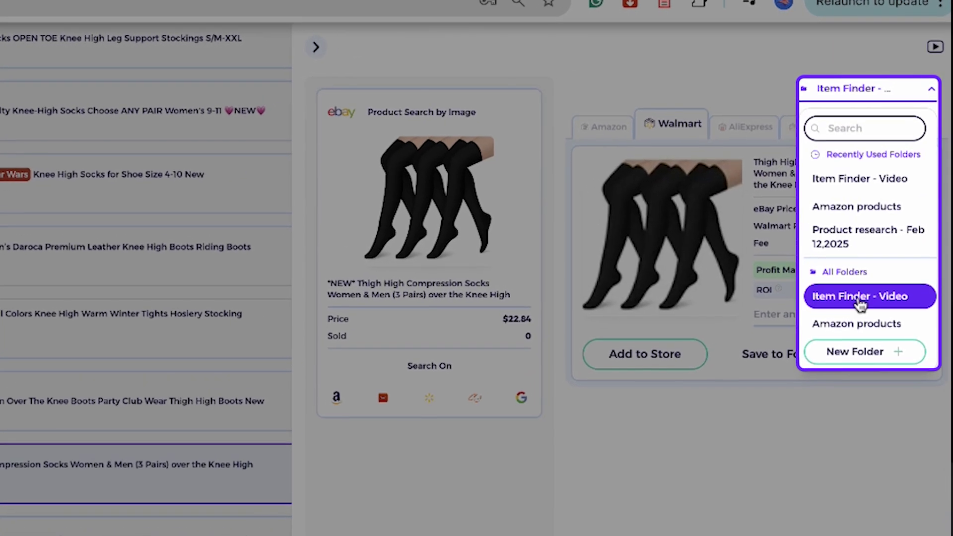
{"action": "left_click", "coordinate": [865, 300]}
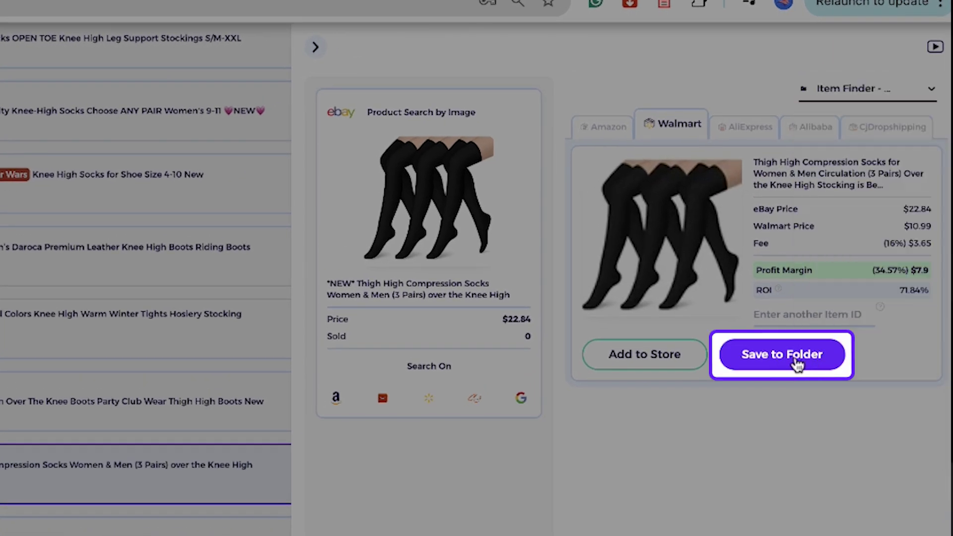
{"action": "left_click", "coordinate": [780, 356]}
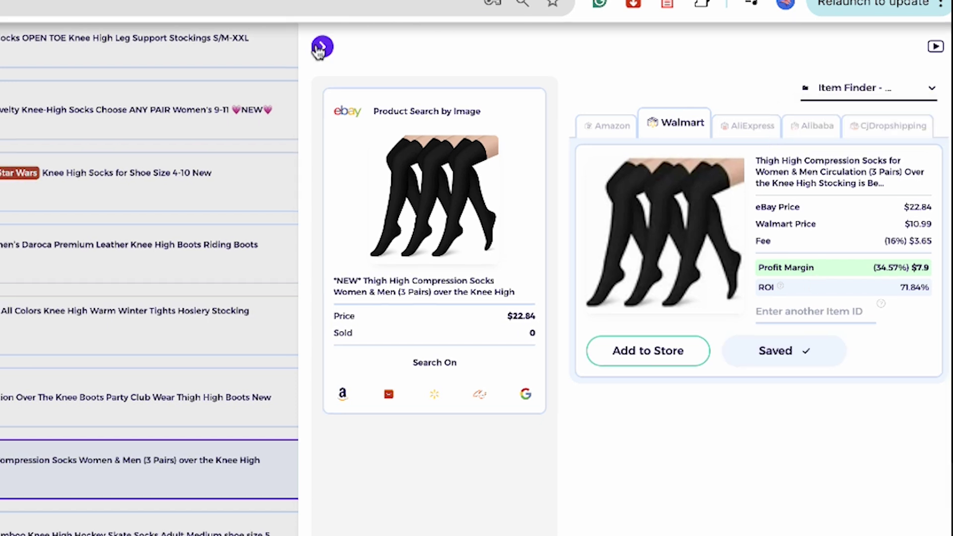
Open the Item Finder - Video folder in My Products and select the saved socks
{"action": "left_click", "coordinate": [315, 47]}
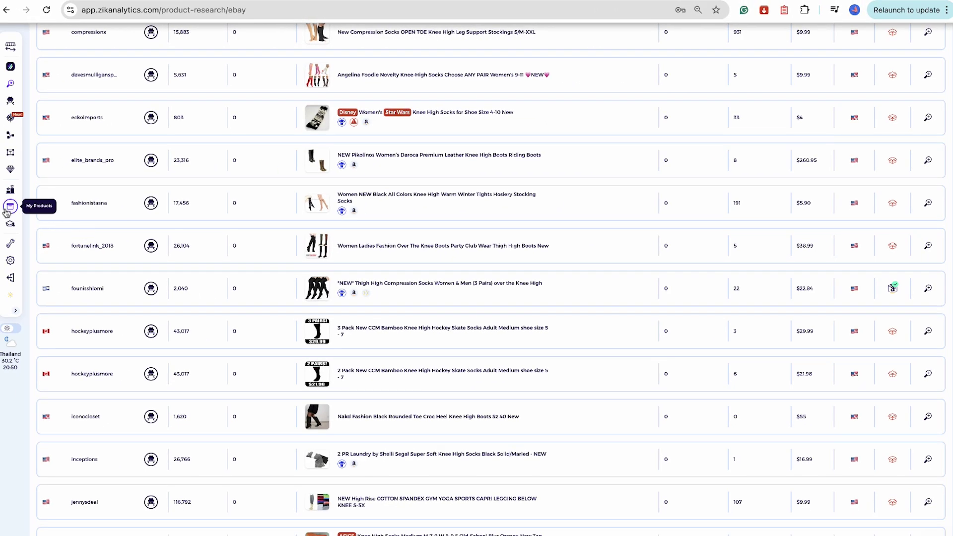
{"action": "left_click", "coordinate": [10, 207]}
{"action": "left_click", "coordinate": [149, 282]}
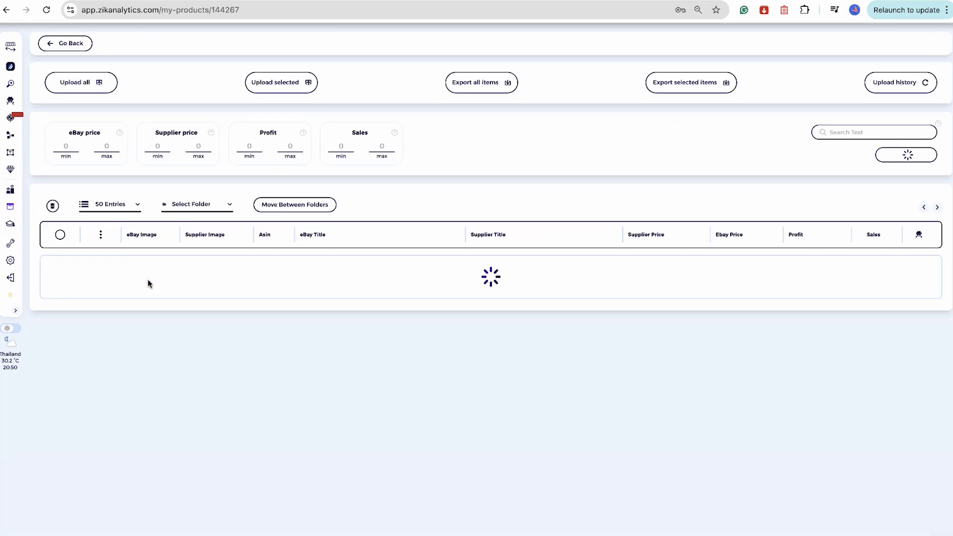
{"action": "left_click", "coordinate": [60, 278]}
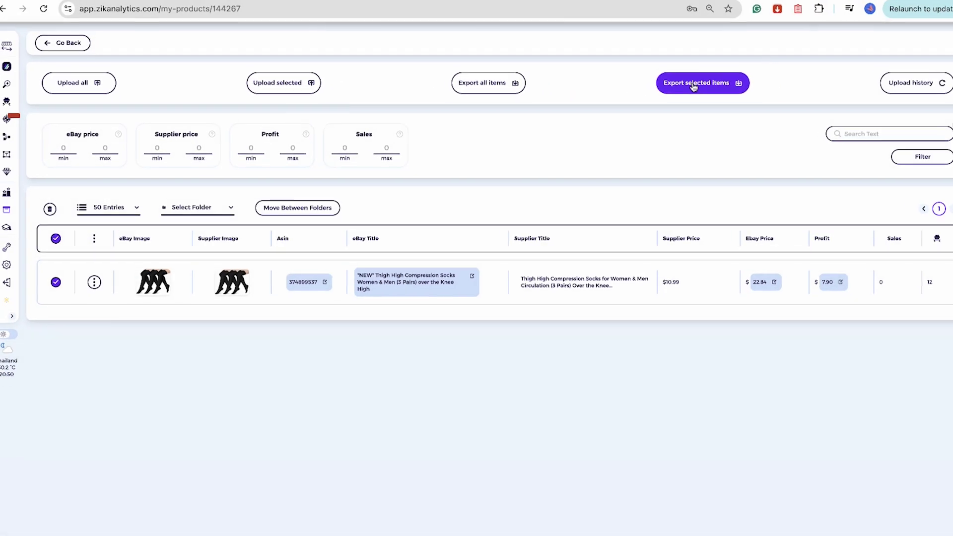
Open Export selected items for the sock listing and switch on Exclude Restricted Keywords
{"action": "left_click", "coordinate": [663, 89]}
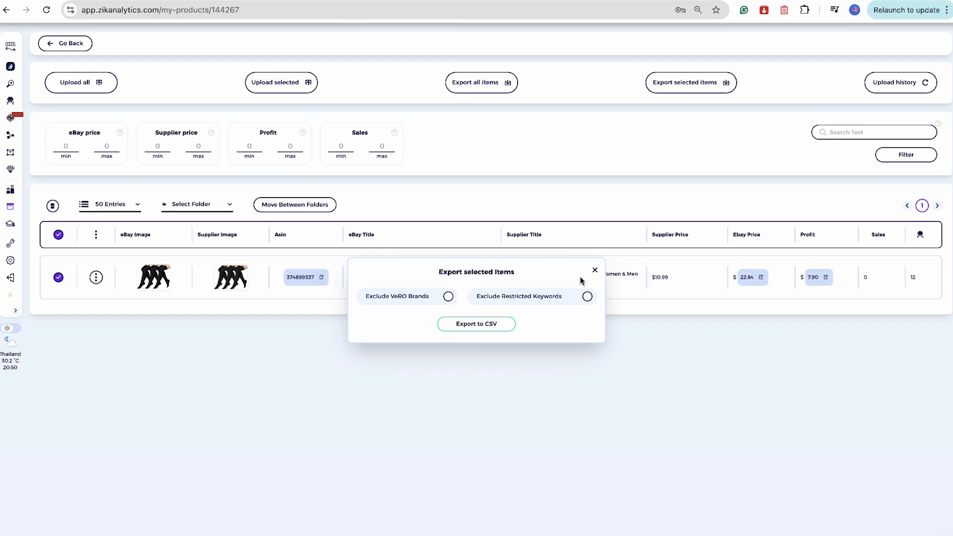
{"action": "left_click", "coordinate": [576, 294]}
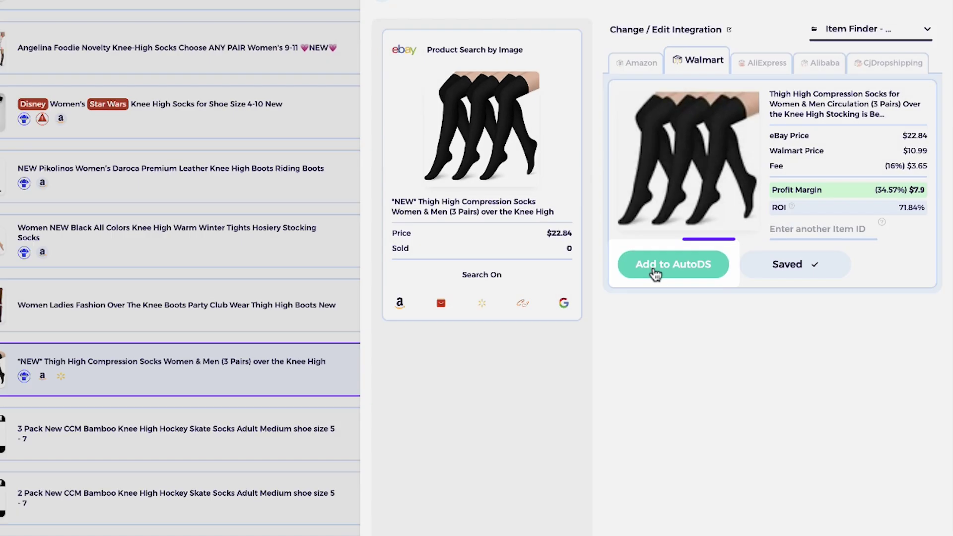
Send the thigh-high compression socks' Walmart match to AutoDS
{"action": "left_click", "coordinate": [655, 273]}
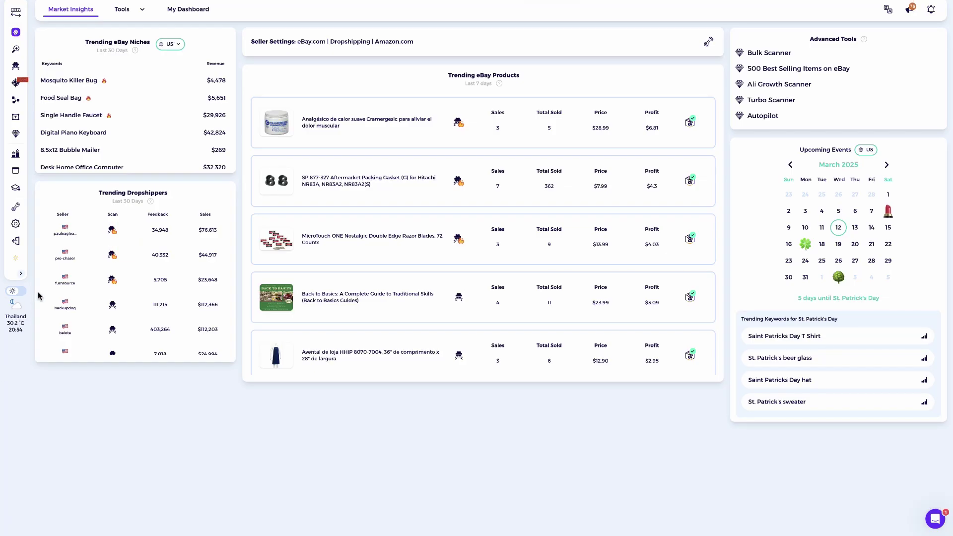
Choose AutoDS as the integration type under Advanced Settings > Integrations
{"action": "left_click", "coordinate": [18, 228]}
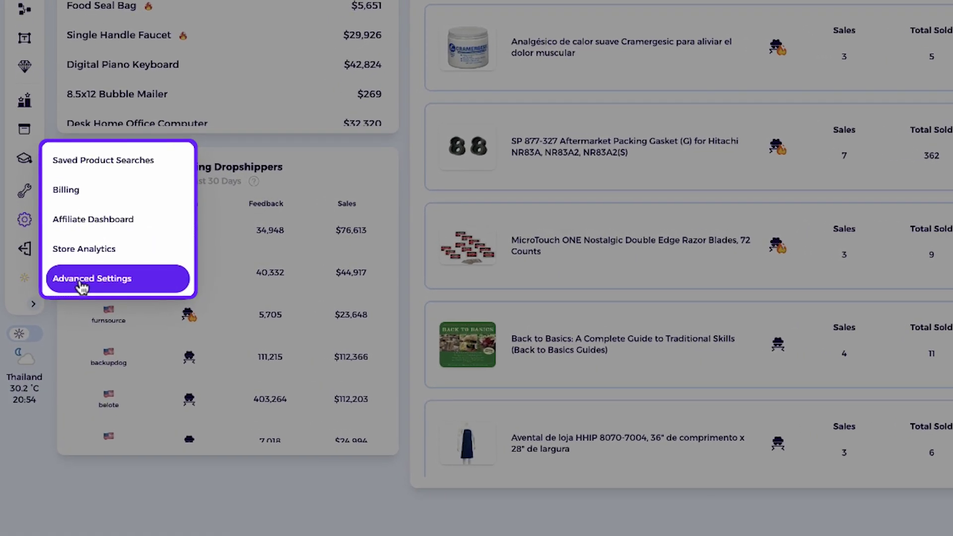
{"action": "left_click", "coordinate": [82, 287]}
{"action": "left_click", "coordinate": [452, 64]}
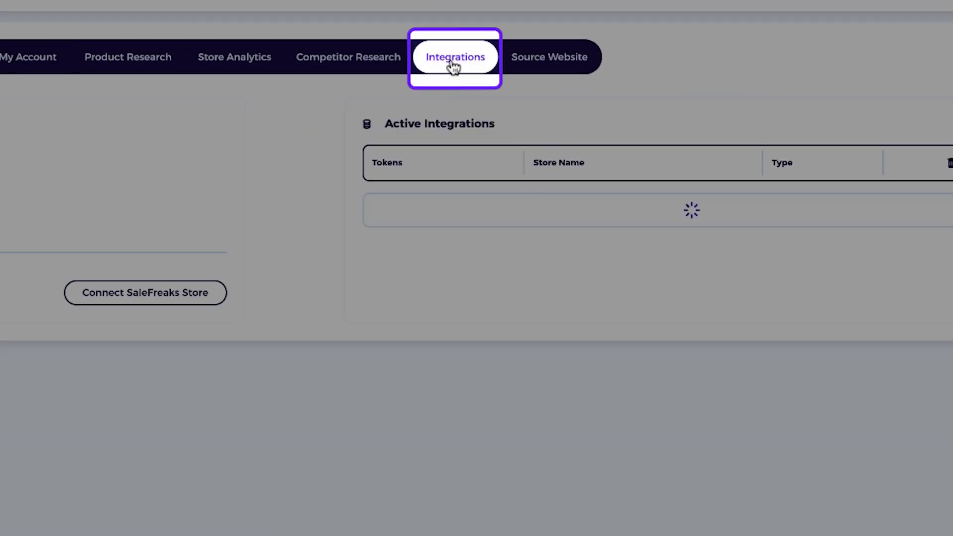
{"action": "left_click", "coordinate": [119, 177]}
{"action": "left_click", "coordinate": [163, 273]}
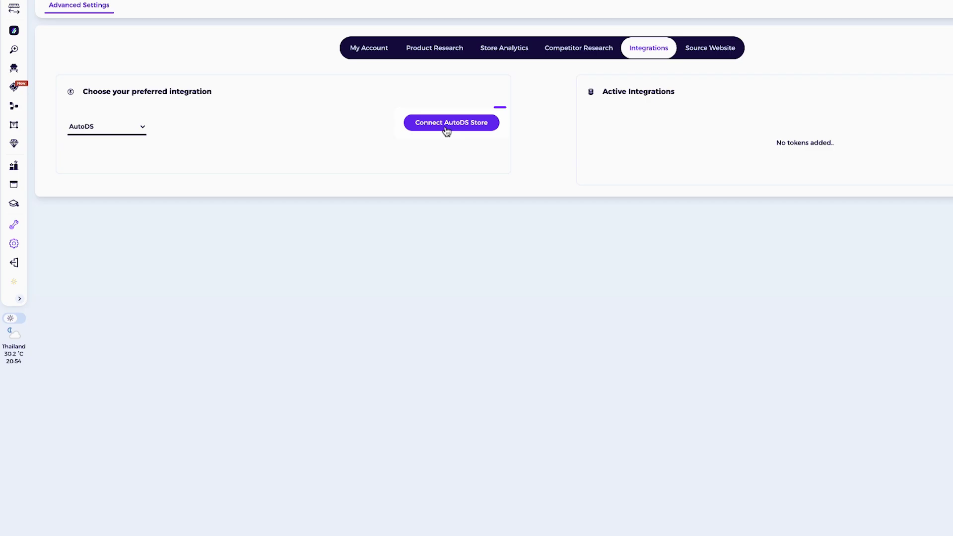
Connect an AutoDS store, signing in to AutoDS with Google
{"action": "left_click", "coordinate": [684, 183]}
{"action": "left_click", "coordinate": [292, 272]}
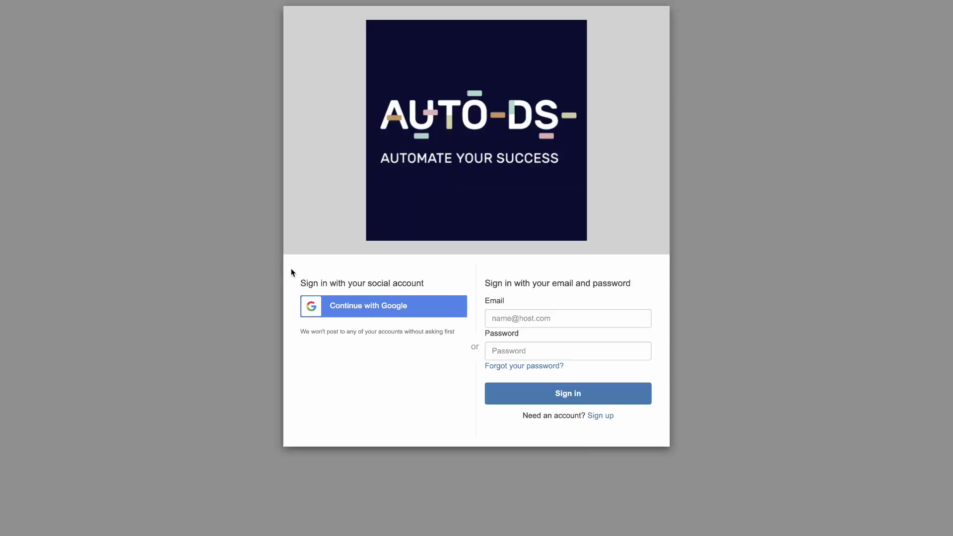
{"action": "left_click", "coordinate": [348, 314]}
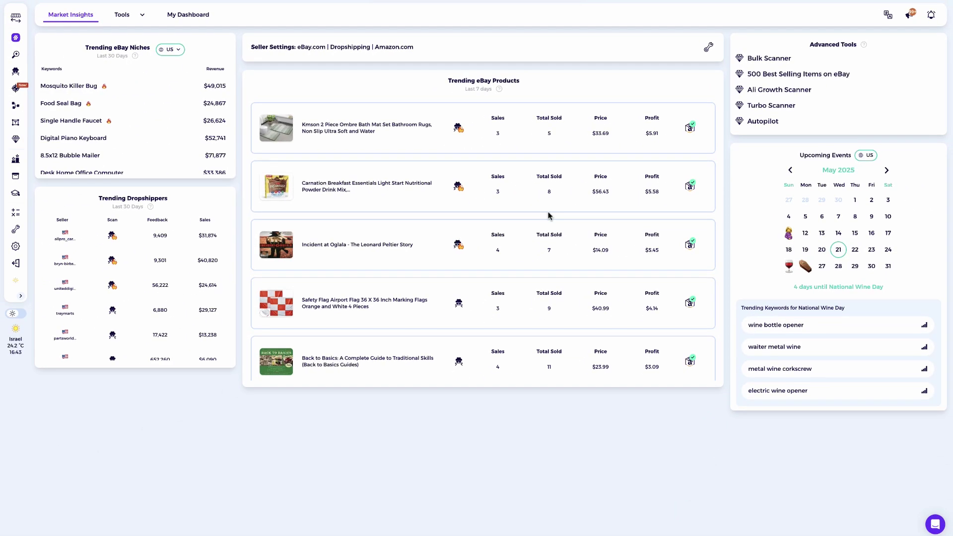
{"action": "left_click", "coordinate": [690, 302]}
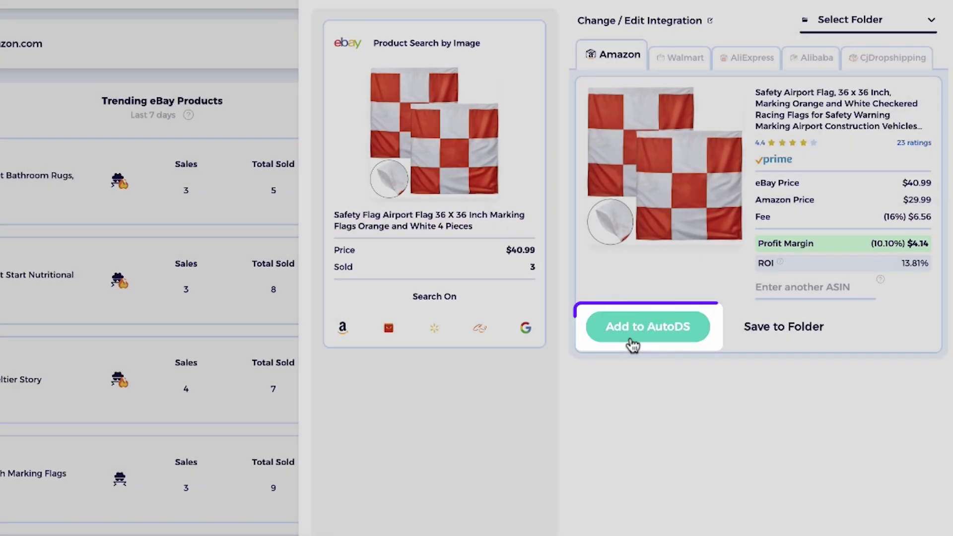
{"action": "left_click", "coordinate": [633, 338]}
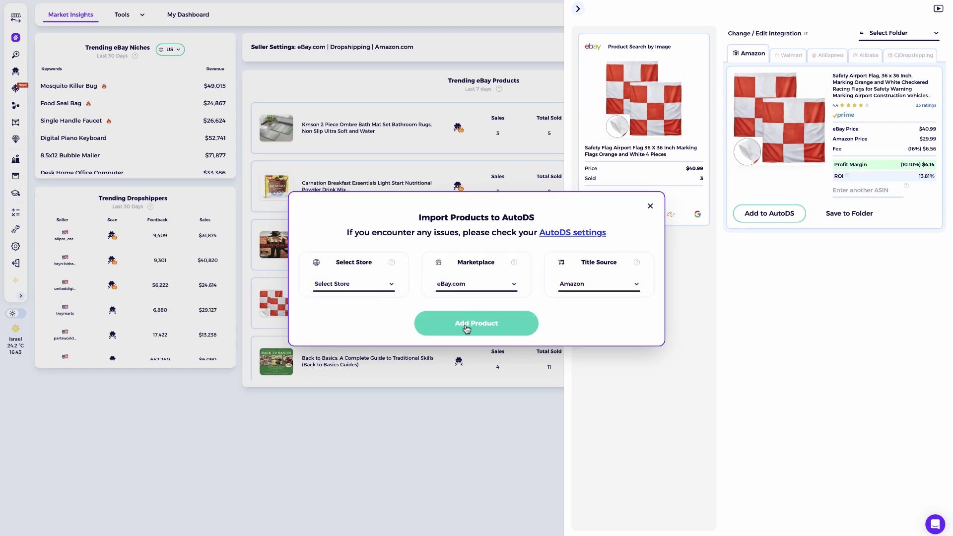
{"action": "left_click", "coordinate": [650, 207]}
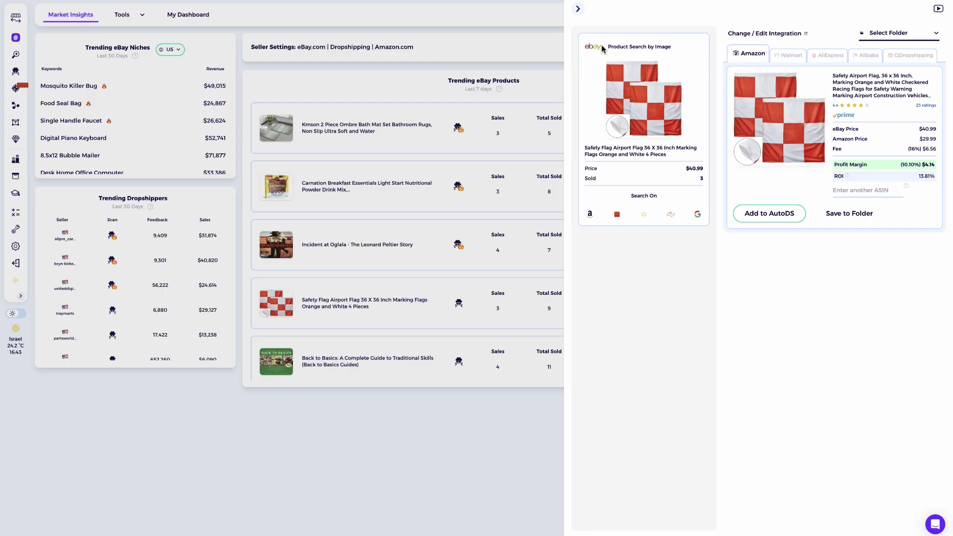
{"action": "left_click", "coordinate": [578, 8]}
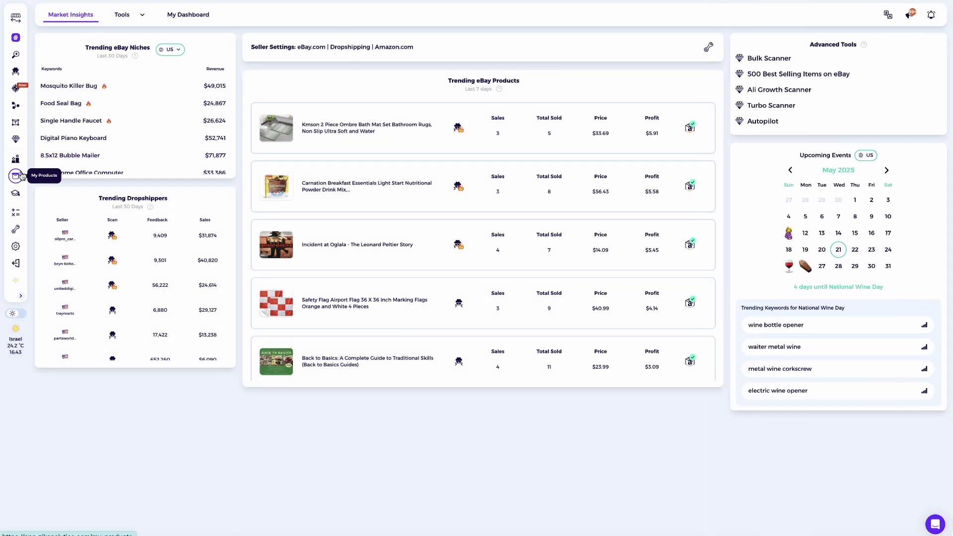
Select the Rit DyeMore dye product in the Amazon products folder and upload the selected products
{"action": "left_click", "coordinate": [22, 176]}
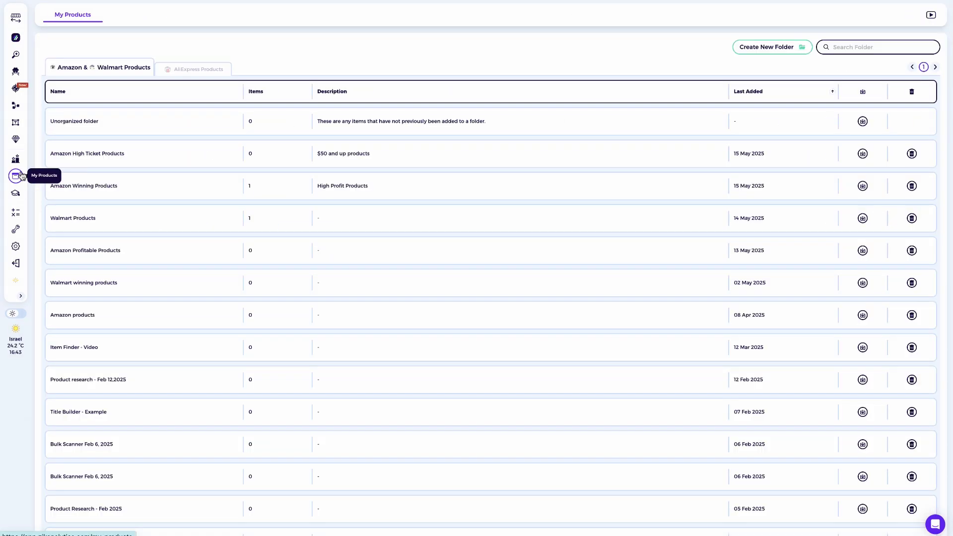
{"action": "left_click", "coordinate": [75, 316]}
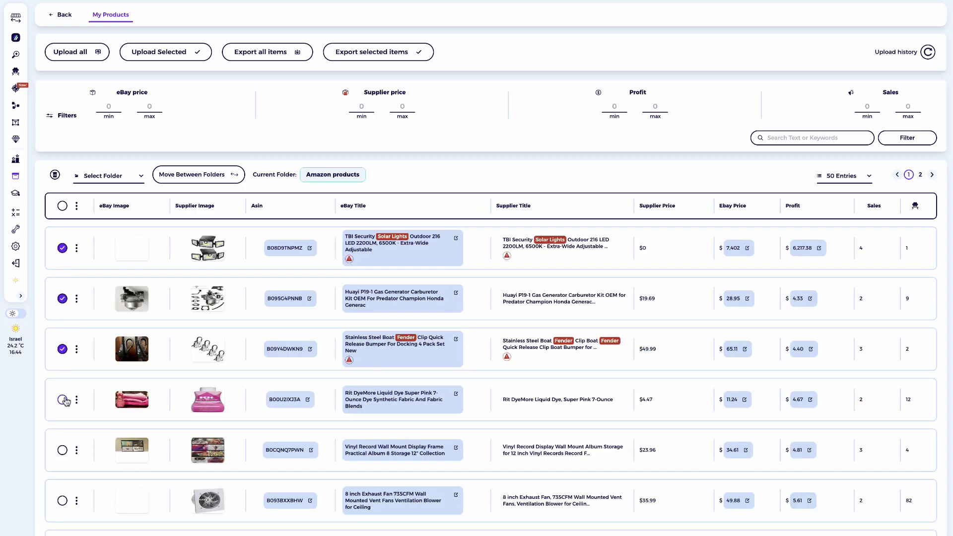
{"action": "left_click", "coordinate": [62, 501]}
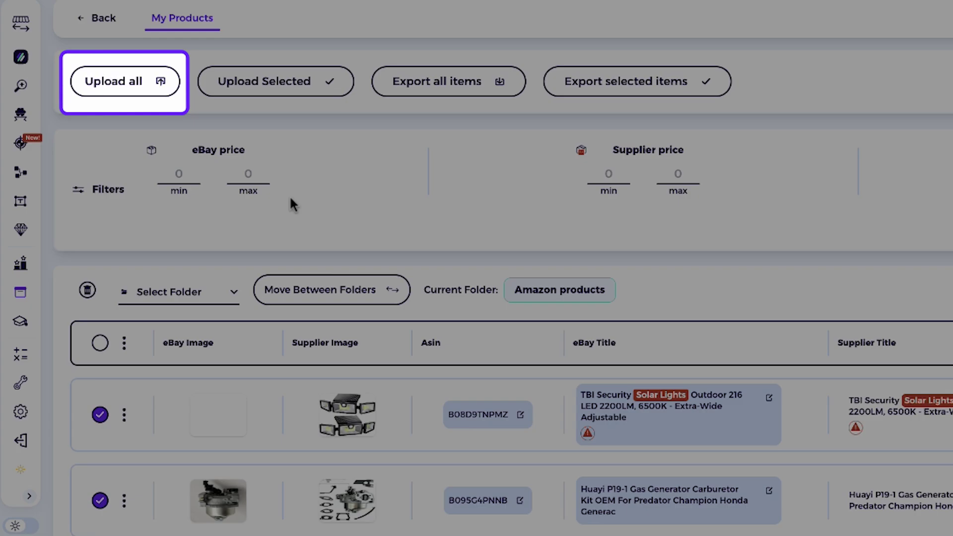
{"action": "left_click", "coordinate": [300, 92]}
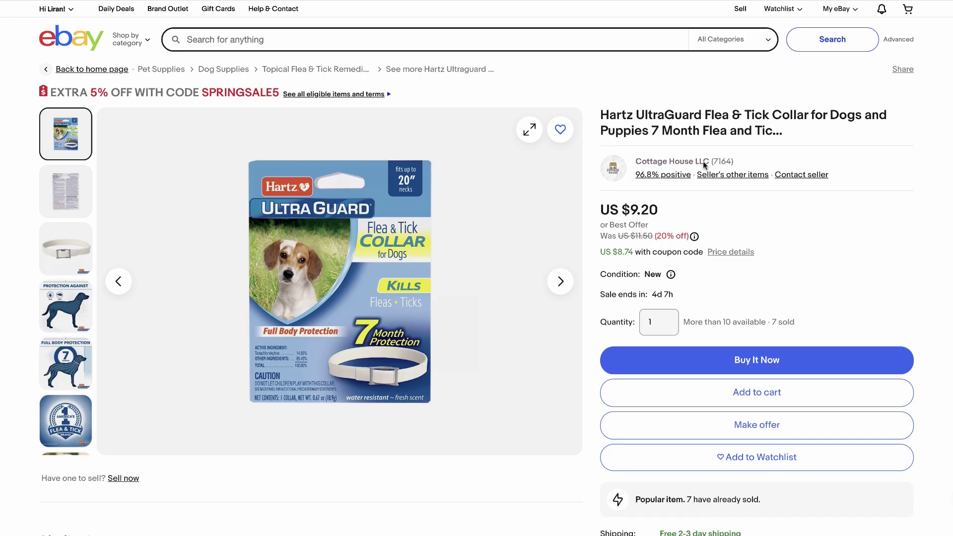
Search Amazon using the Hartz UltraGuard collar's eBay listing title
{"action": "left_click_drag", "start_coordinate": [774, 131], "coordinate": [604, 116]}
{"action": "key", "text": "ctrl+c"}
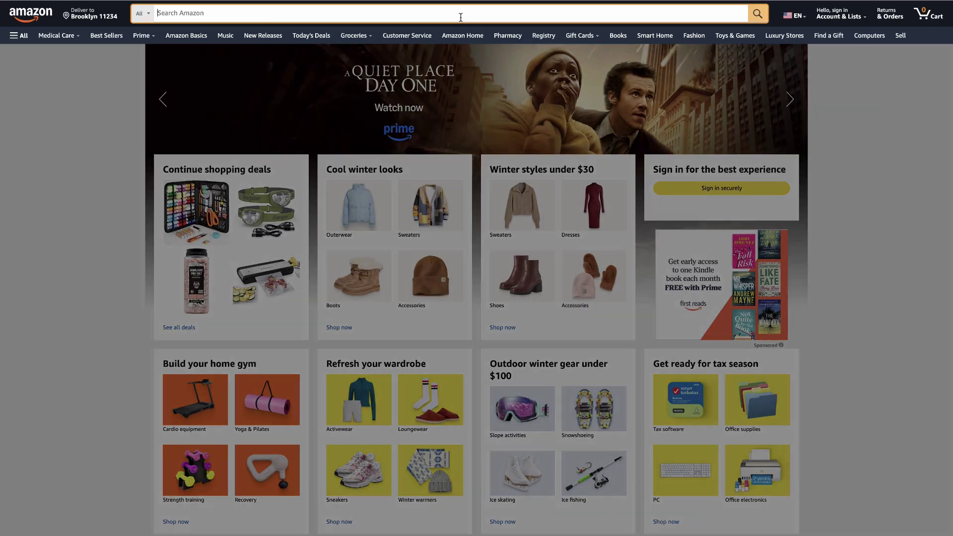
{"action": "right_click", "coordinate": [458, 15]}
{"action": "left_click", "coordinate": [476, 94]}
{"action": "key", "text": "Return"}
Open the Hartz UltraGuard collar result and copy its ASIN B0009F3MLU
{"action": "scroll", "coordinate": [476, 198], "scroll_direction": "down", "scroll_amount": 3}
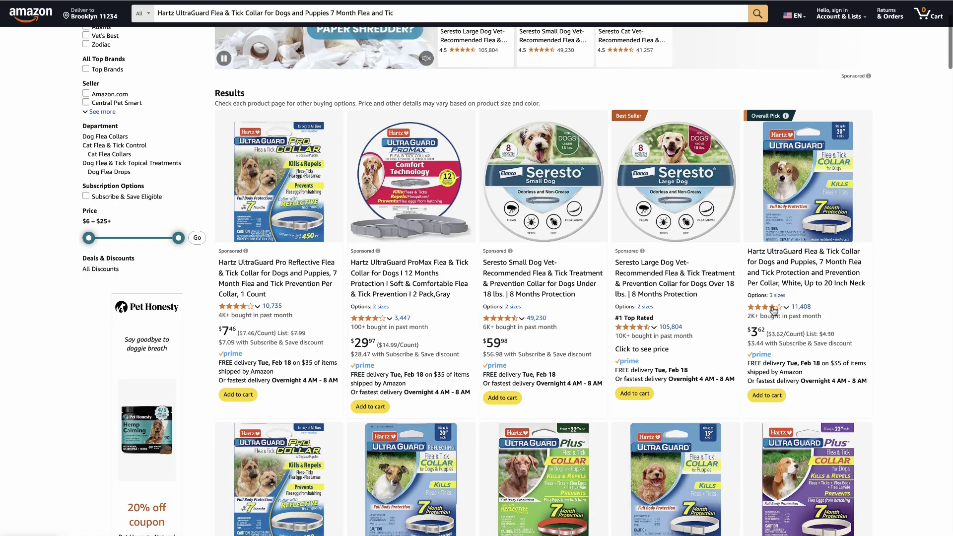
{"action": "left_click", "coordinate": [795, 437]}
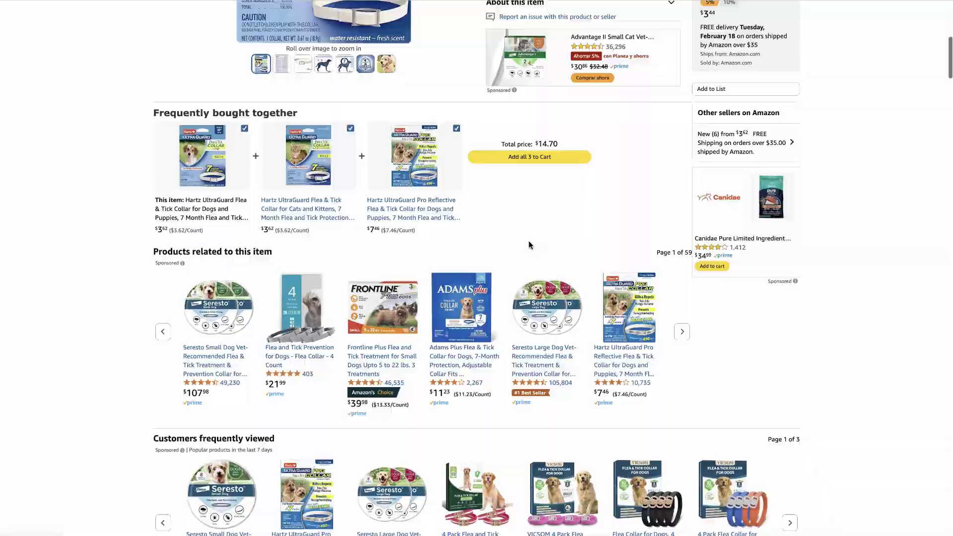
{"action": "scroll", "coordinate": [530, 245], "scroll_direction": "down", "scroll_amount": 20}
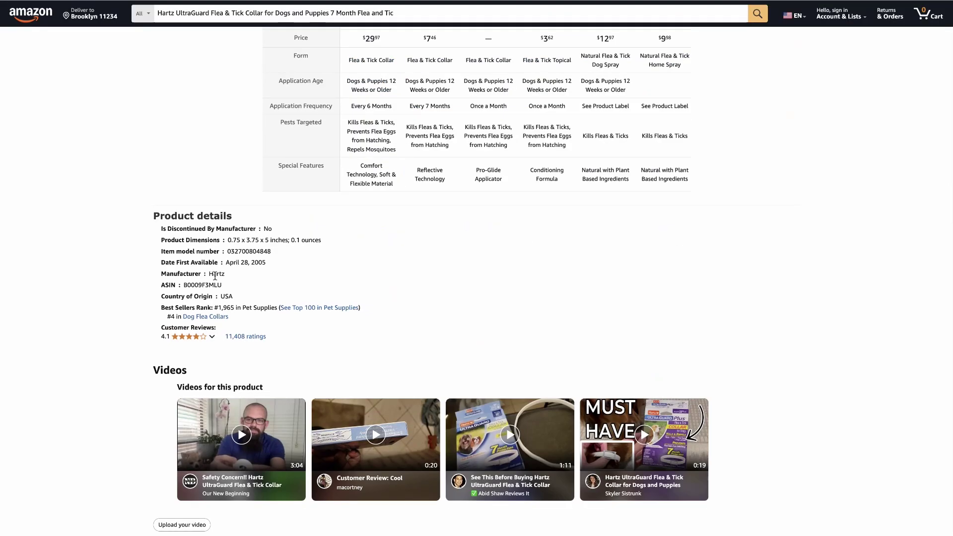
{"action": "double_click", "coordinate": [204, 278]}
{"action": "right_click", "coordinate": [209, 281]}
{"action": "left_click", "coordinate": [235, 314]}
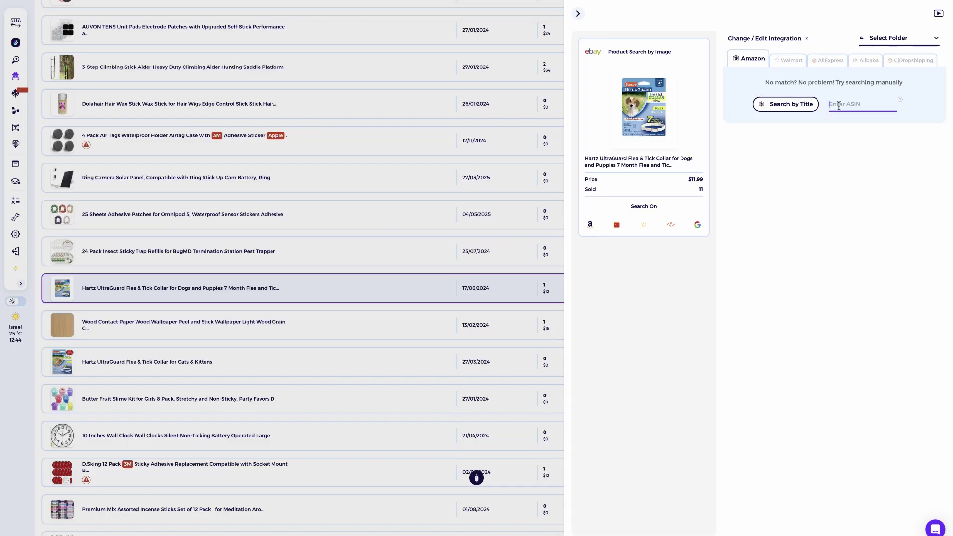
Paste ASIN B0009F3MLU into the Hartz collar's ASIN field and reload the Amazon match
{"action": "right_click", "coordinate": [839, 105]}
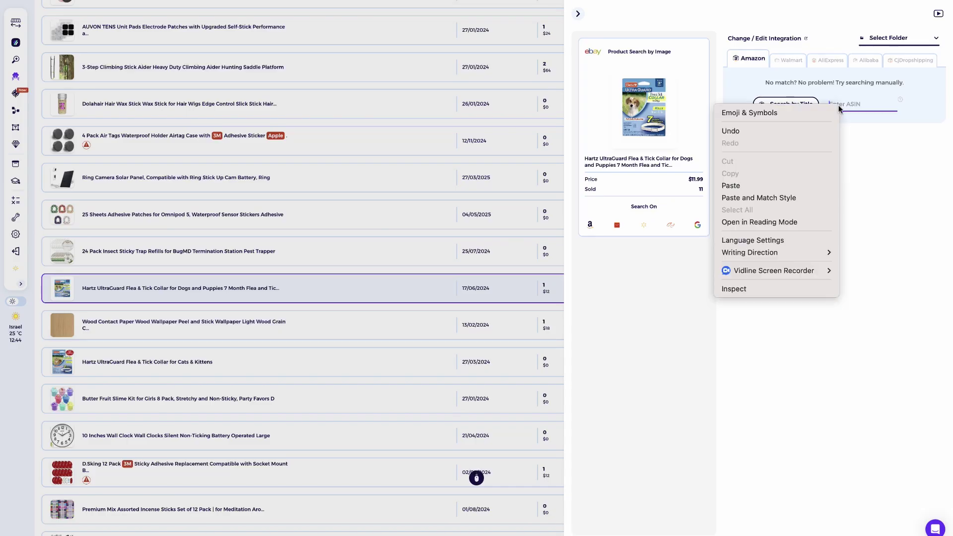
{"action": "left_click", "coordinate": [807, 183]}
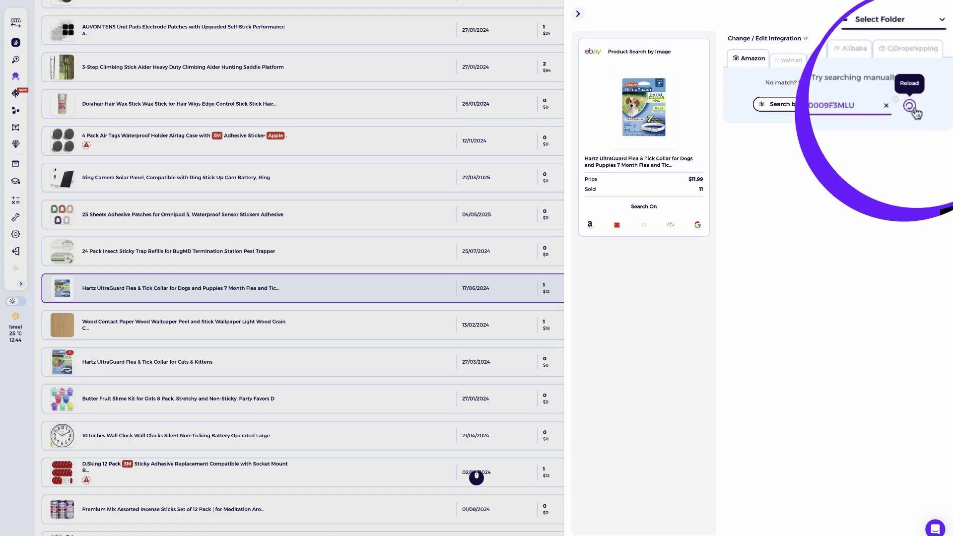
{"action": "left_click", "coordinate": [911, 107]}
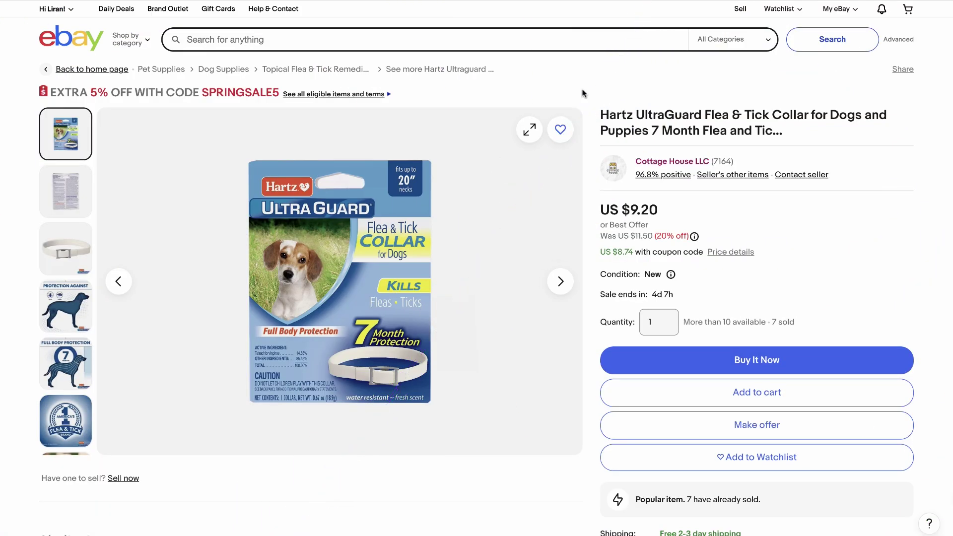
Search the eBay collar photo with Google Lens, refined with the word 'Amazon'
{"action": "right_click", "coordinate": [498, 141]}
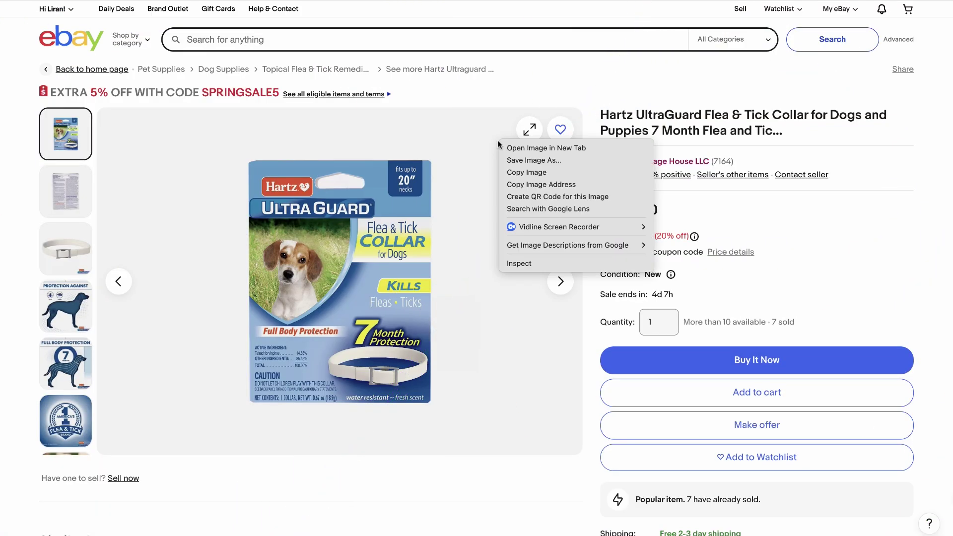
{"action": "left_click", "coordinate": [564, 214]}
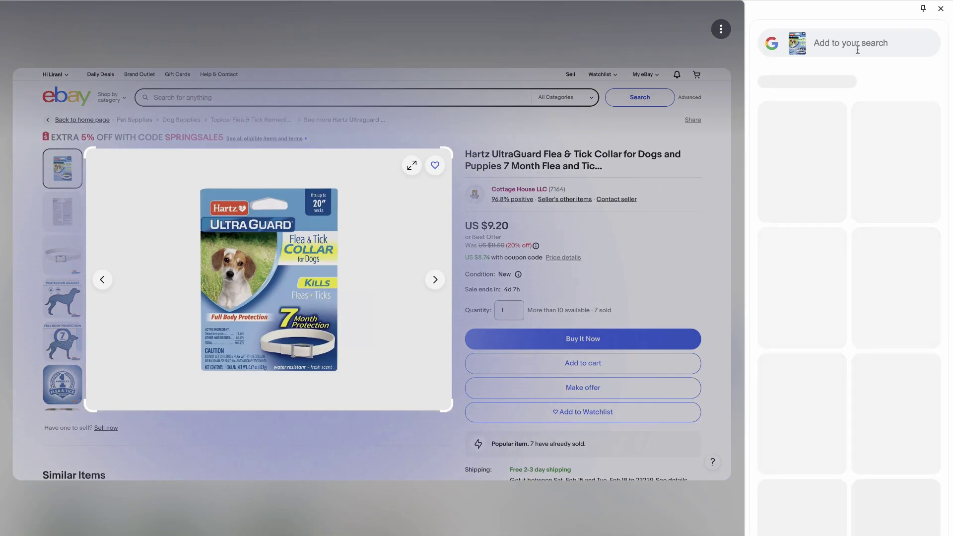
{"action": "left_click", "coordinate": [850, 38]}
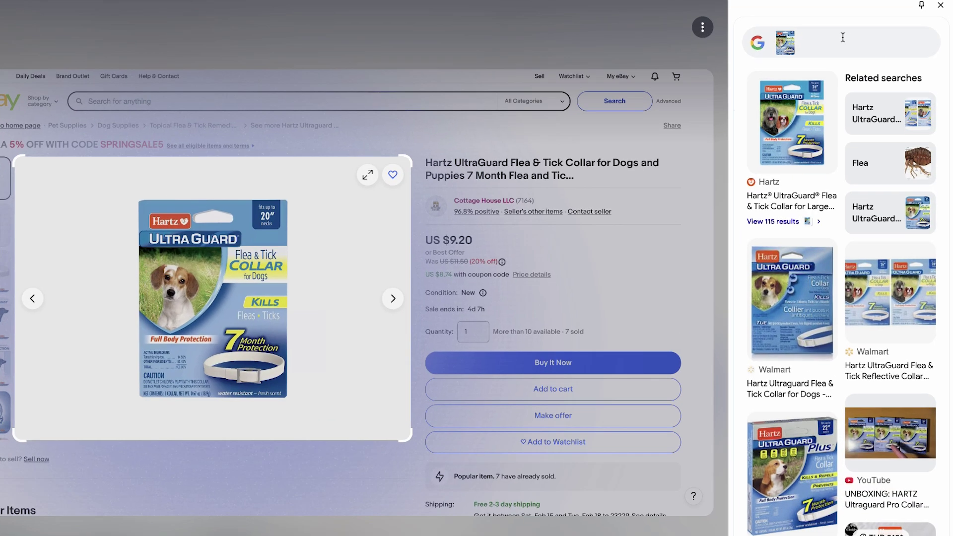
{"action": "type", "text": "Amazon"}
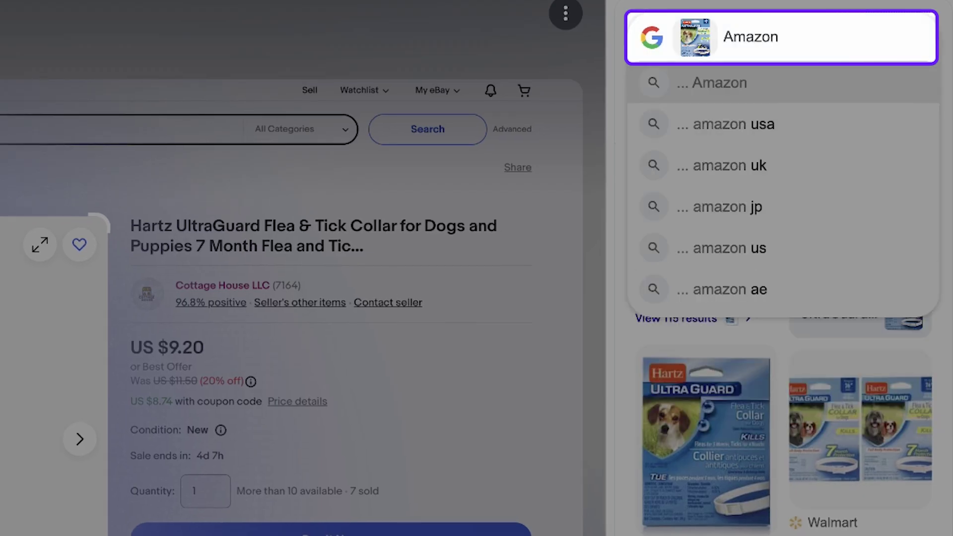
{"action": "key", "text": "Return"}
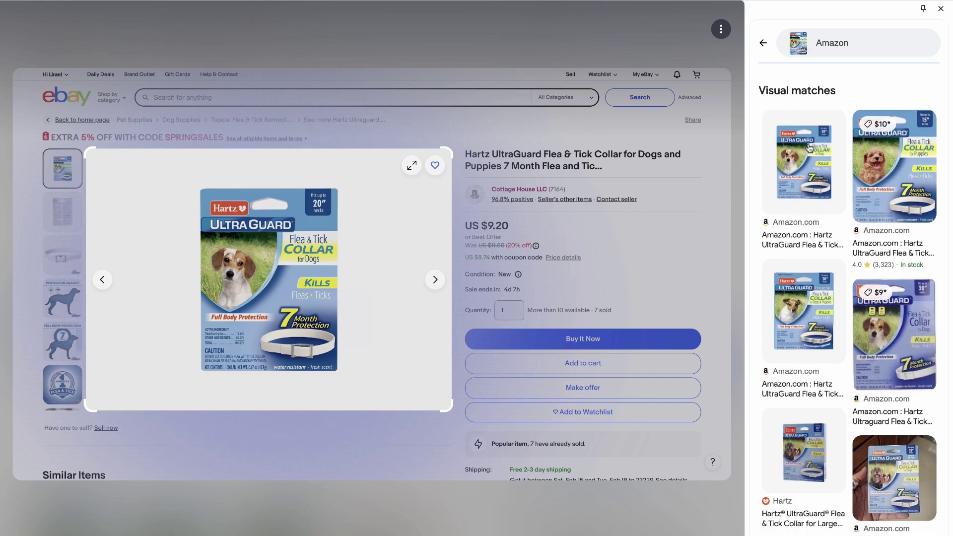
Open the first Amazon visual match and visit its $3.62 Hartz collar product page
{"action": "left_click", "coordinate": [805, 152]}
{"action": "left_click", "coordinate": [919, 356]}
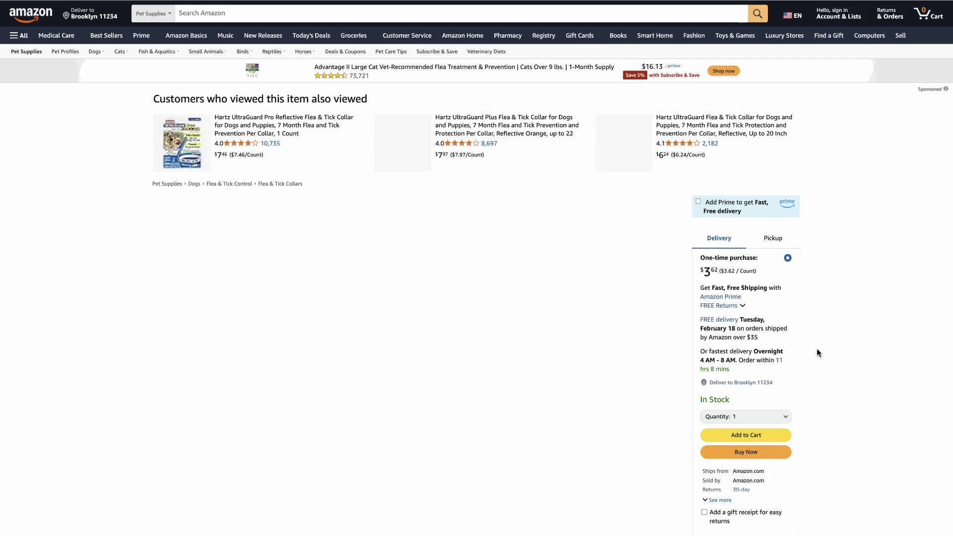